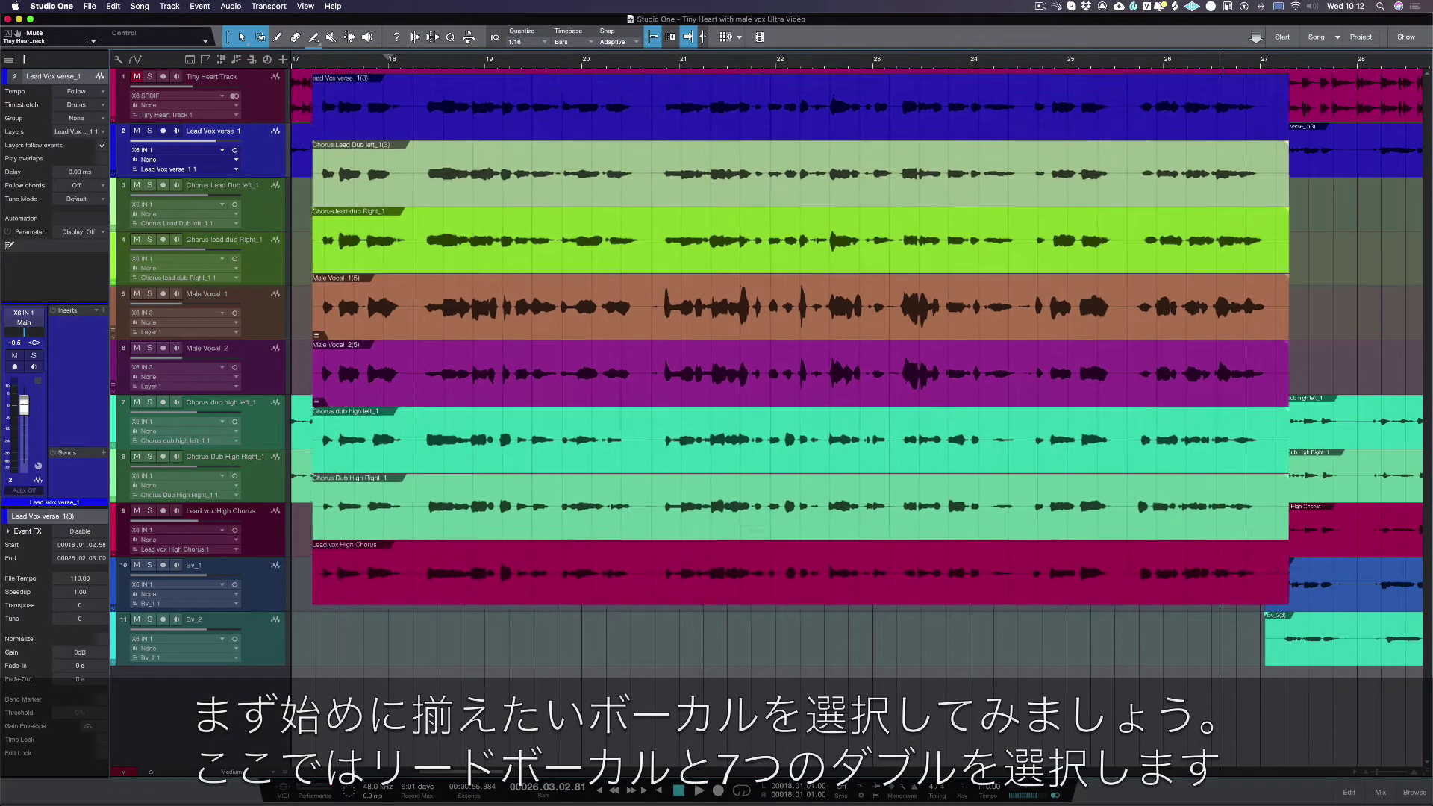
- Rubber-band select the lead vocal and its seven double events, then open the Audio menu
{"action": "left_click_drag", "start_coordinate": [301, 73], "coordinate": [1217, 568]}
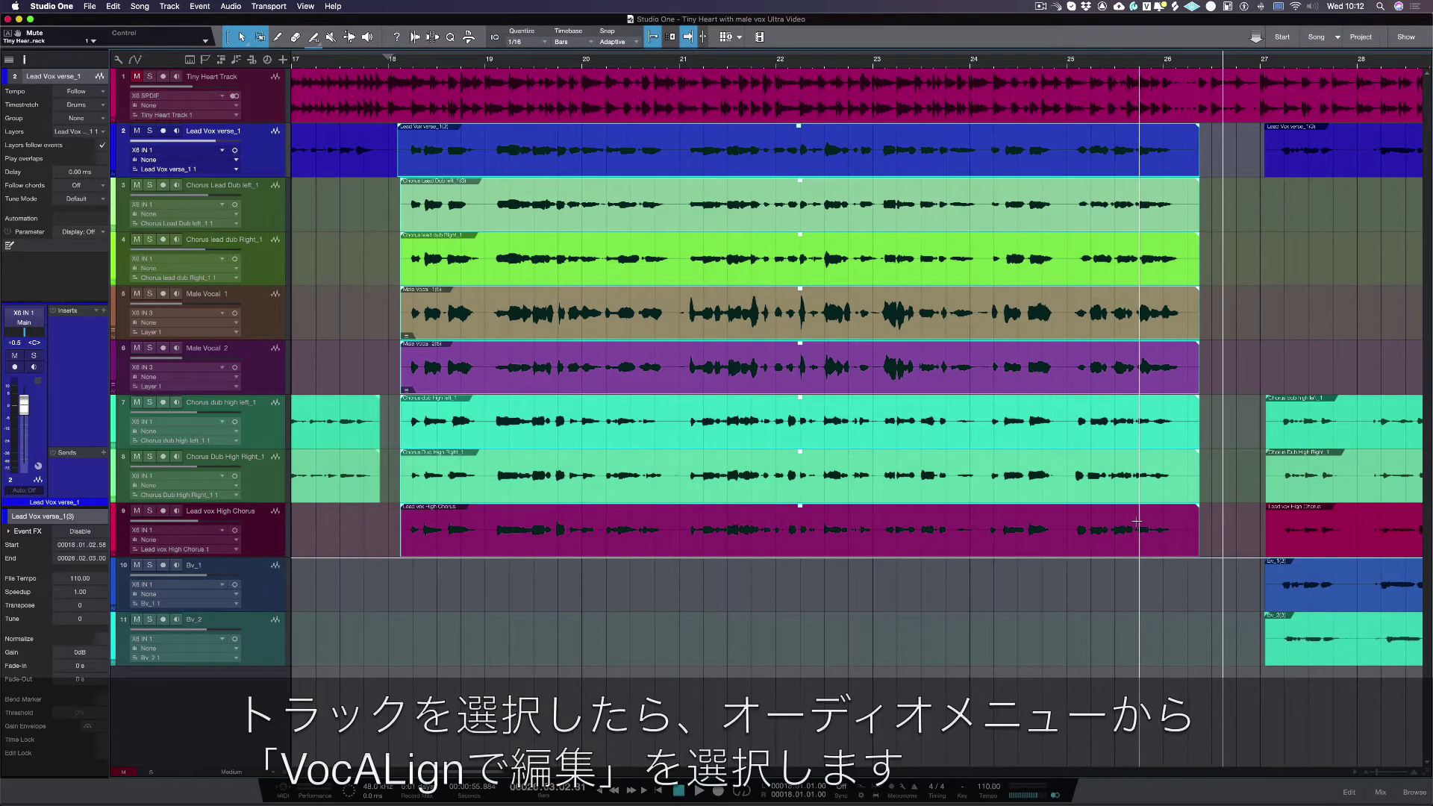
{"action": "left_click", "coordinate": [231, 7]}
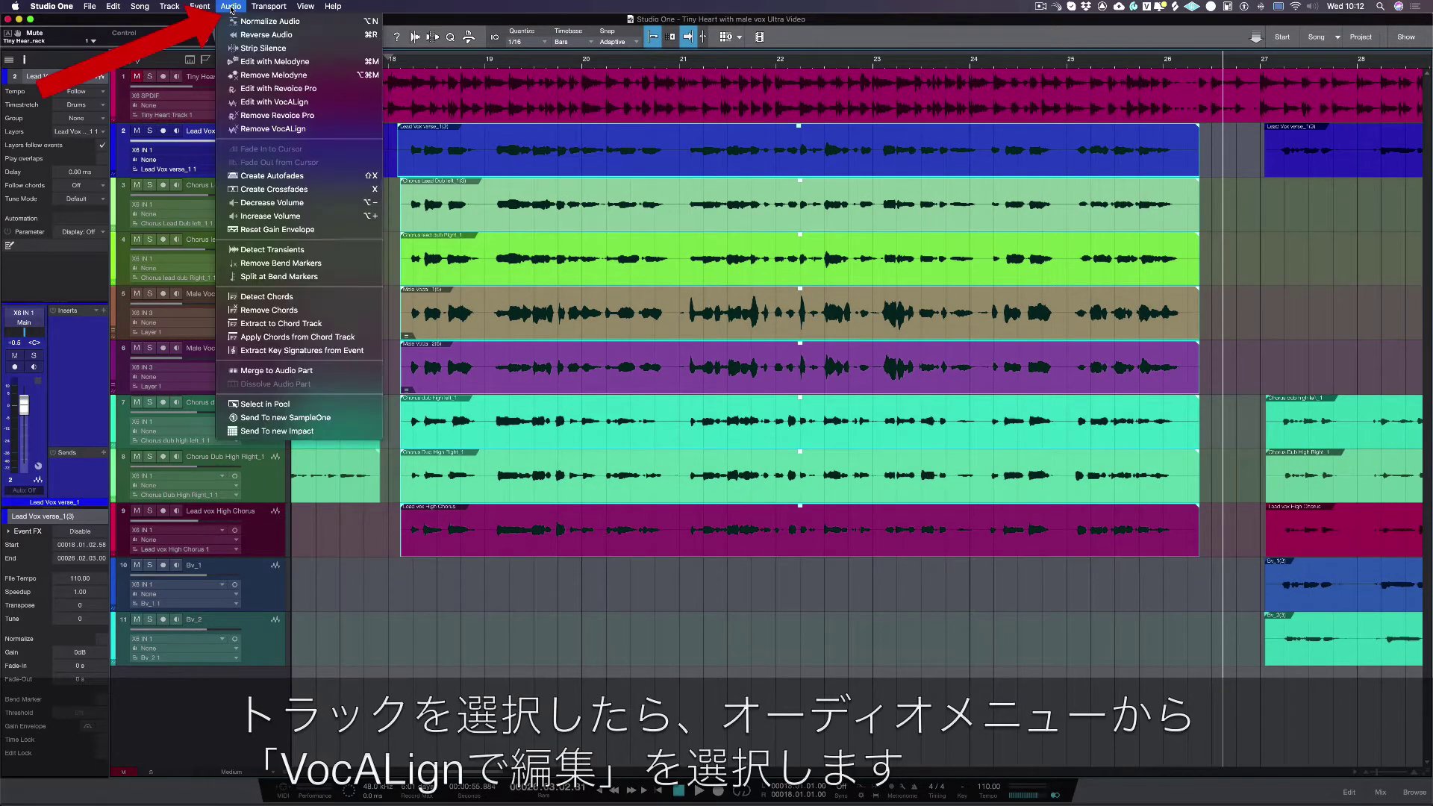
- Edit the selection with VocALign, enlarge the dock panel, and view the online manual
{"action": "left_click", "coordinate": [257, 102]}
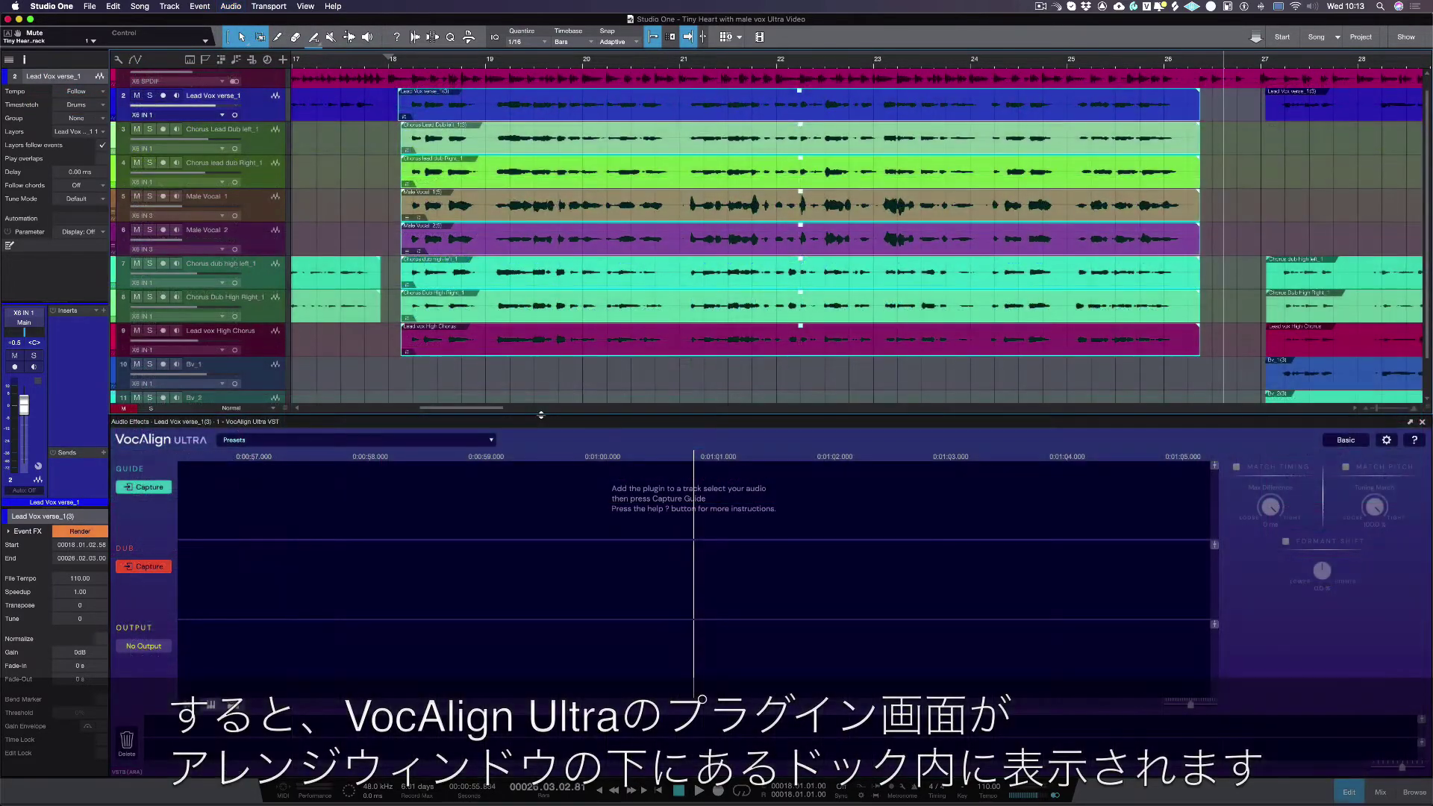
{"action": "left_click_drag", "start_coordinate": [540, 412], "coordinate": [538, 385]}
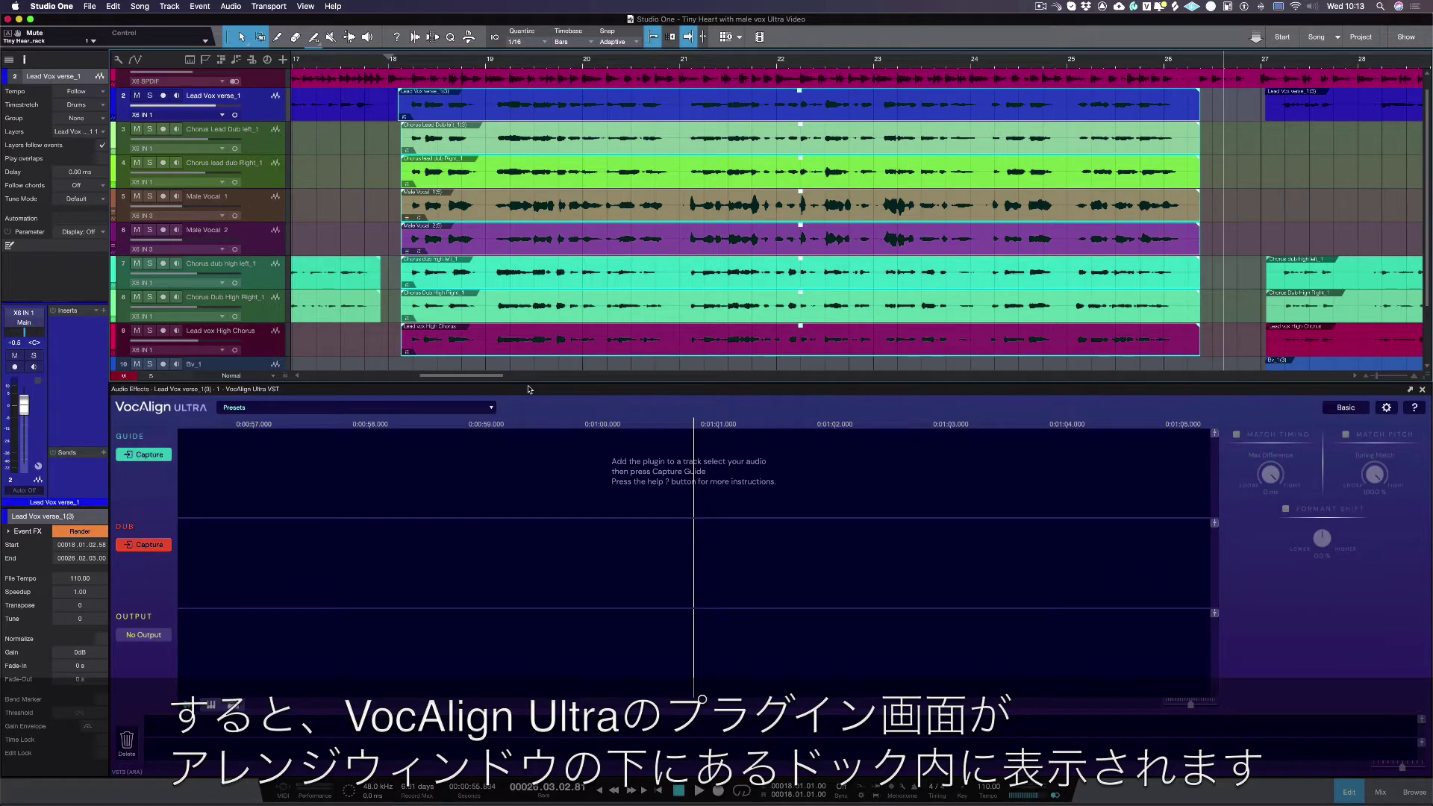
{"action": "left_click", "coordinate": [1416, 408]}
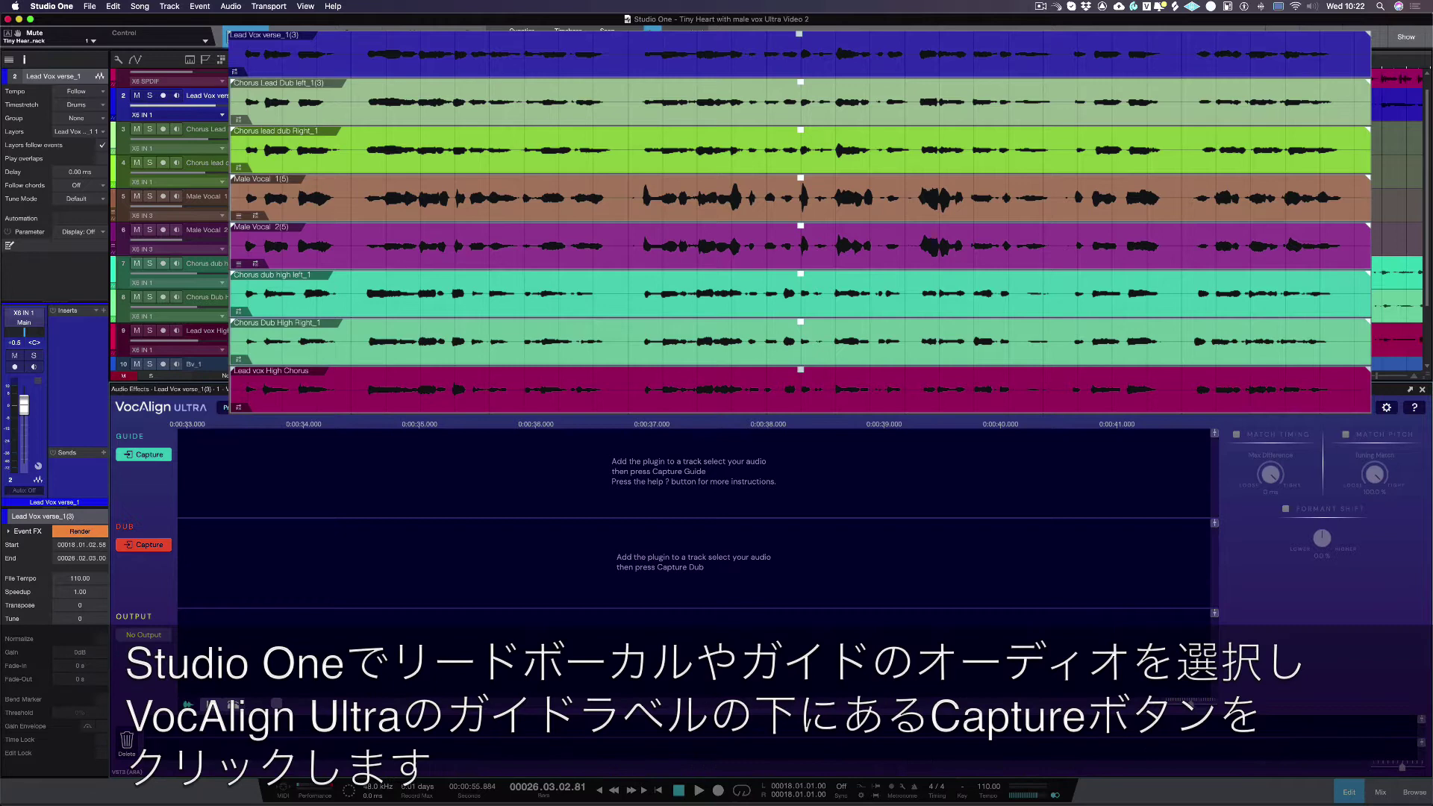
- Drag the Lead Vox verse event alone into VocAlign Ultra's Guide area
{"action": "left_click", "coordinate": [1015, 114]}
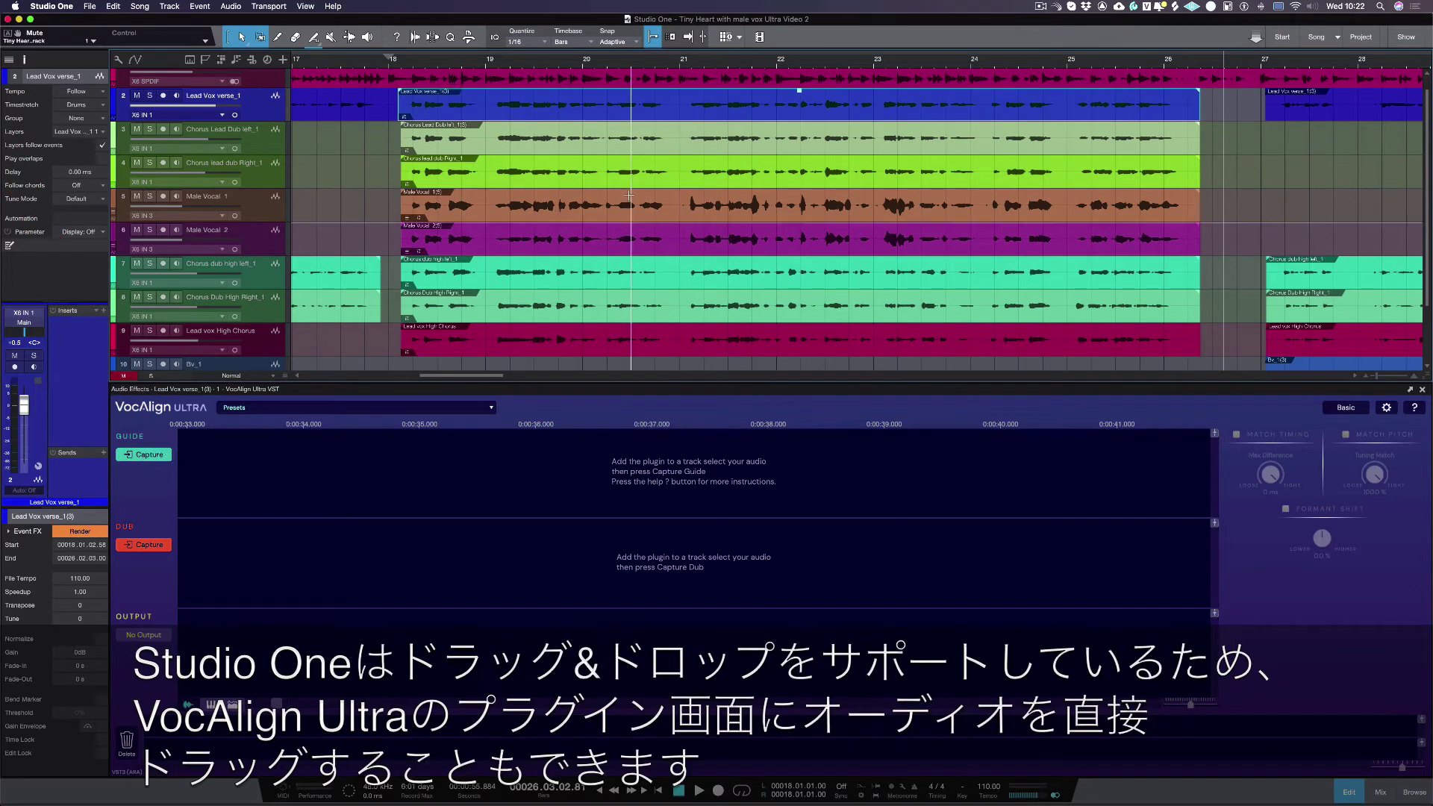
{"action": "left_click_drag", "start_coordinate": [656, 116], "coordinate": [486, 471]}
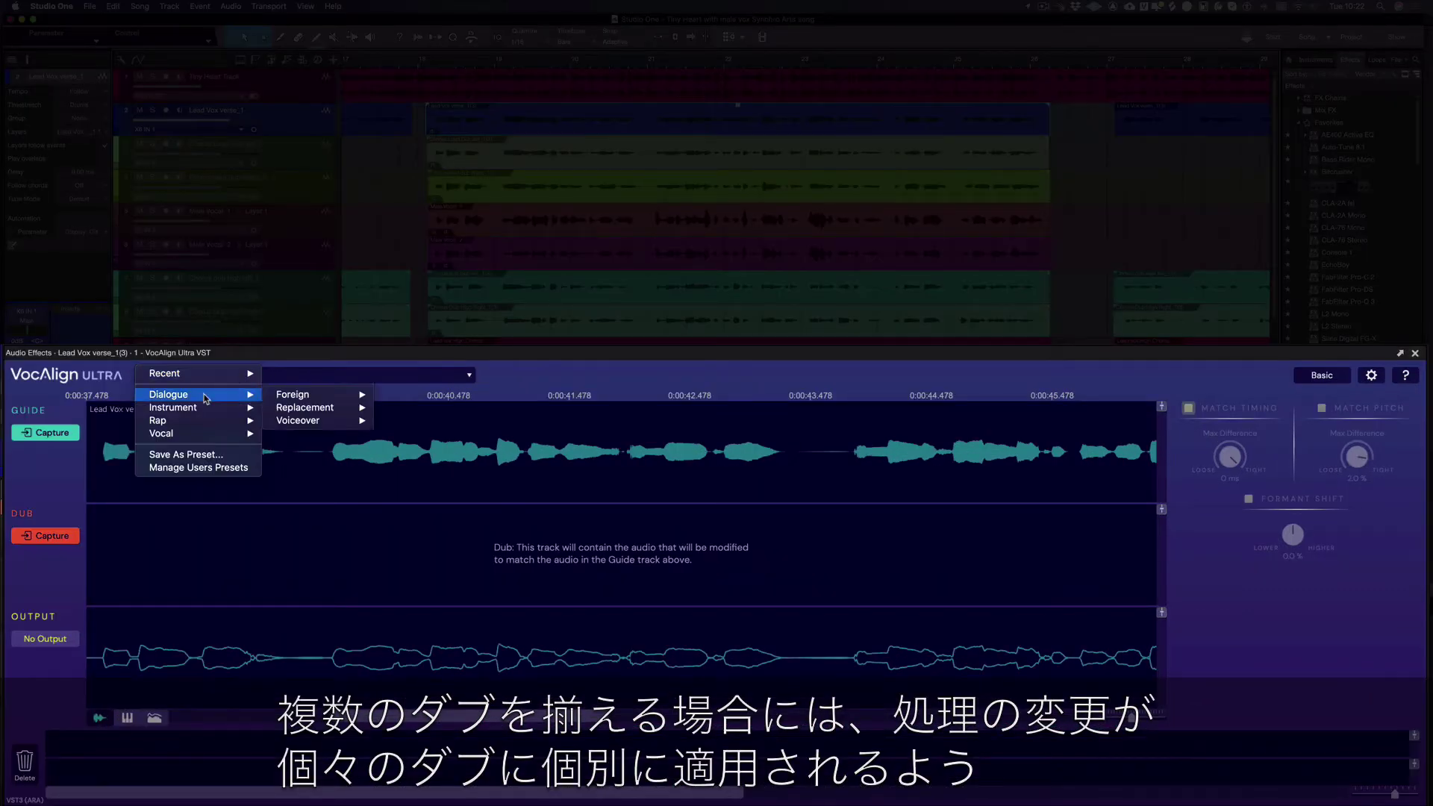
{"action": "mouse_move", "coordinate": [163, 434]}
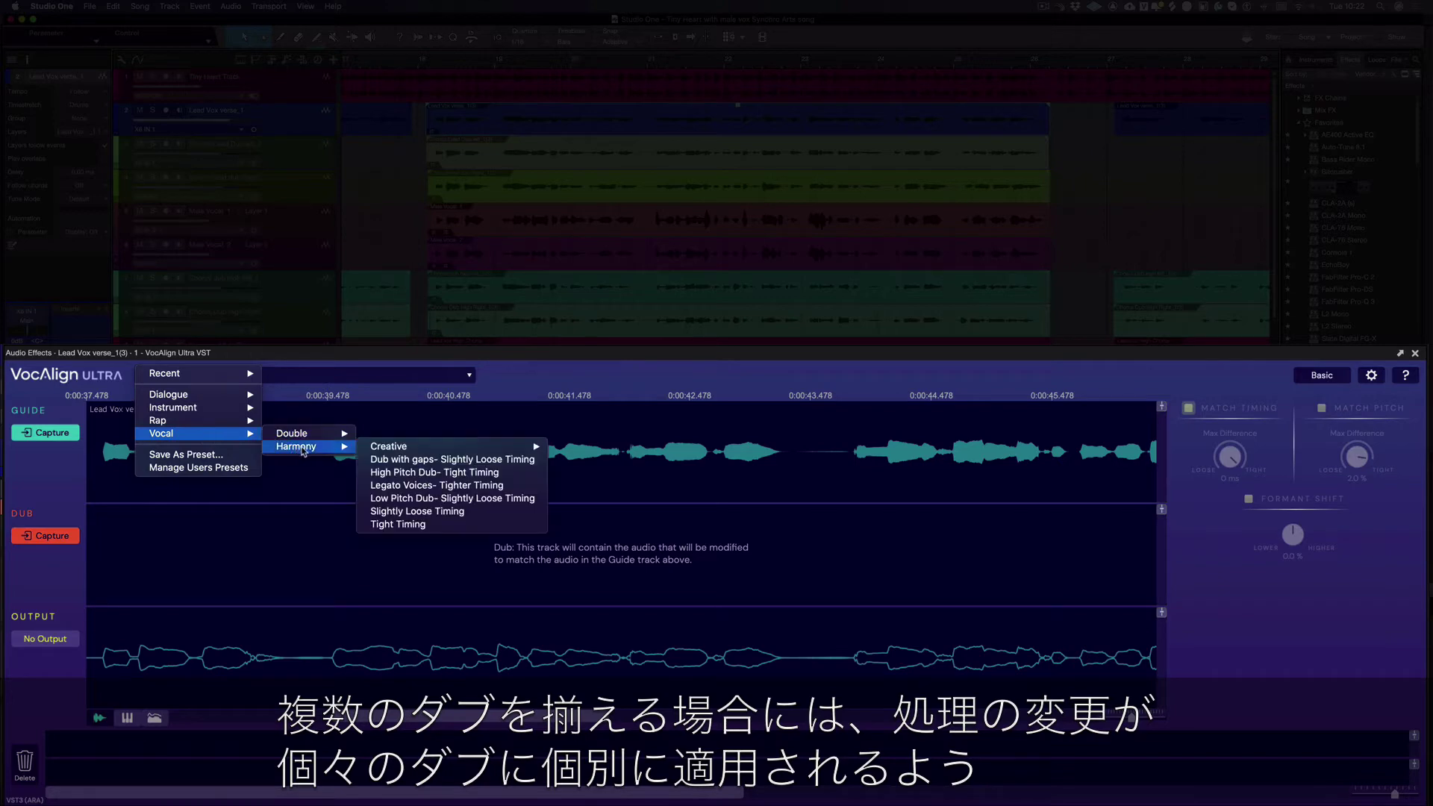
{"action": "mouse_move", "coordinate": [295, 445]}
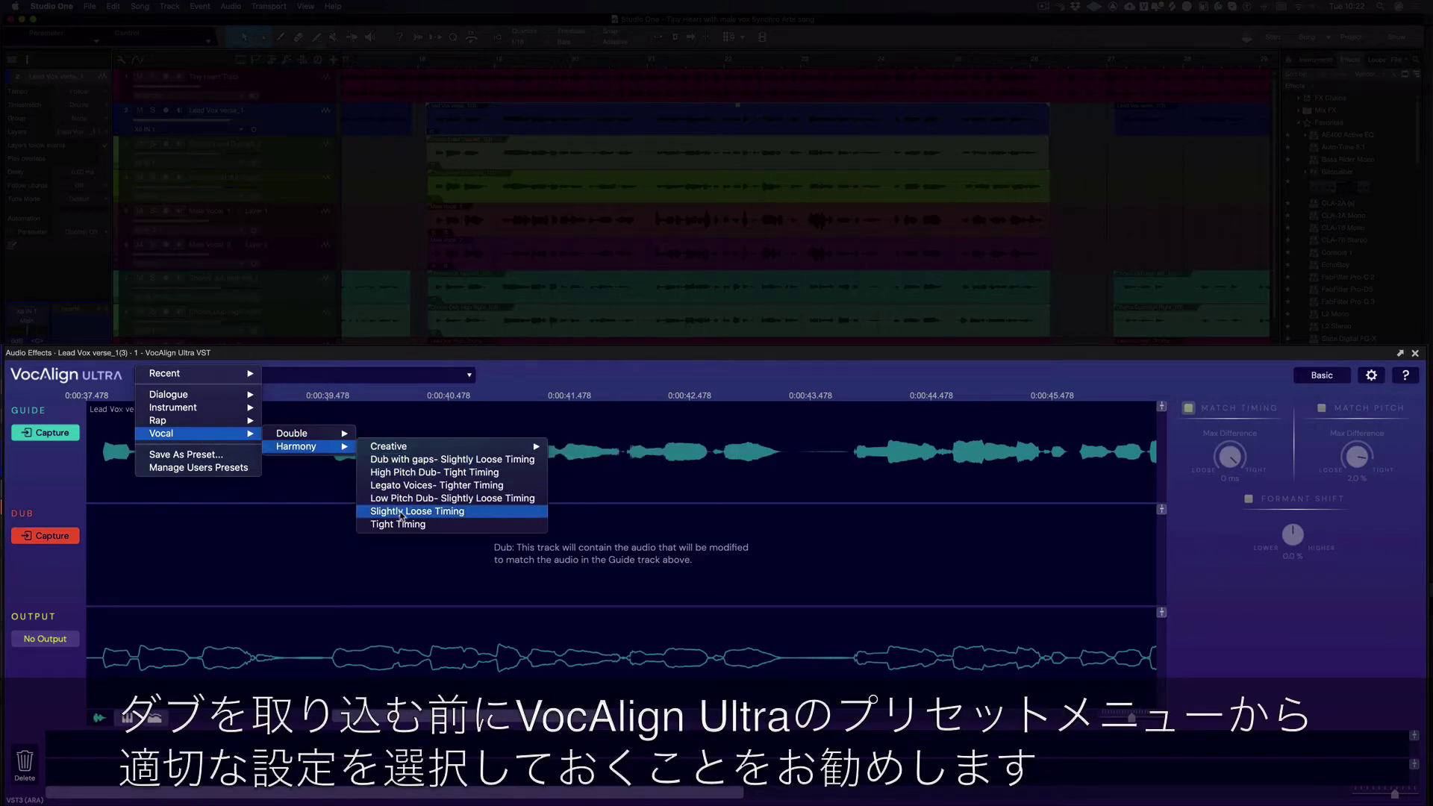
- Pick the Slightly Loose Timing harmony preset and select the track 3–9 doubles for Dub capture
{"action": "left_click", "coordinate": [401, 512]}
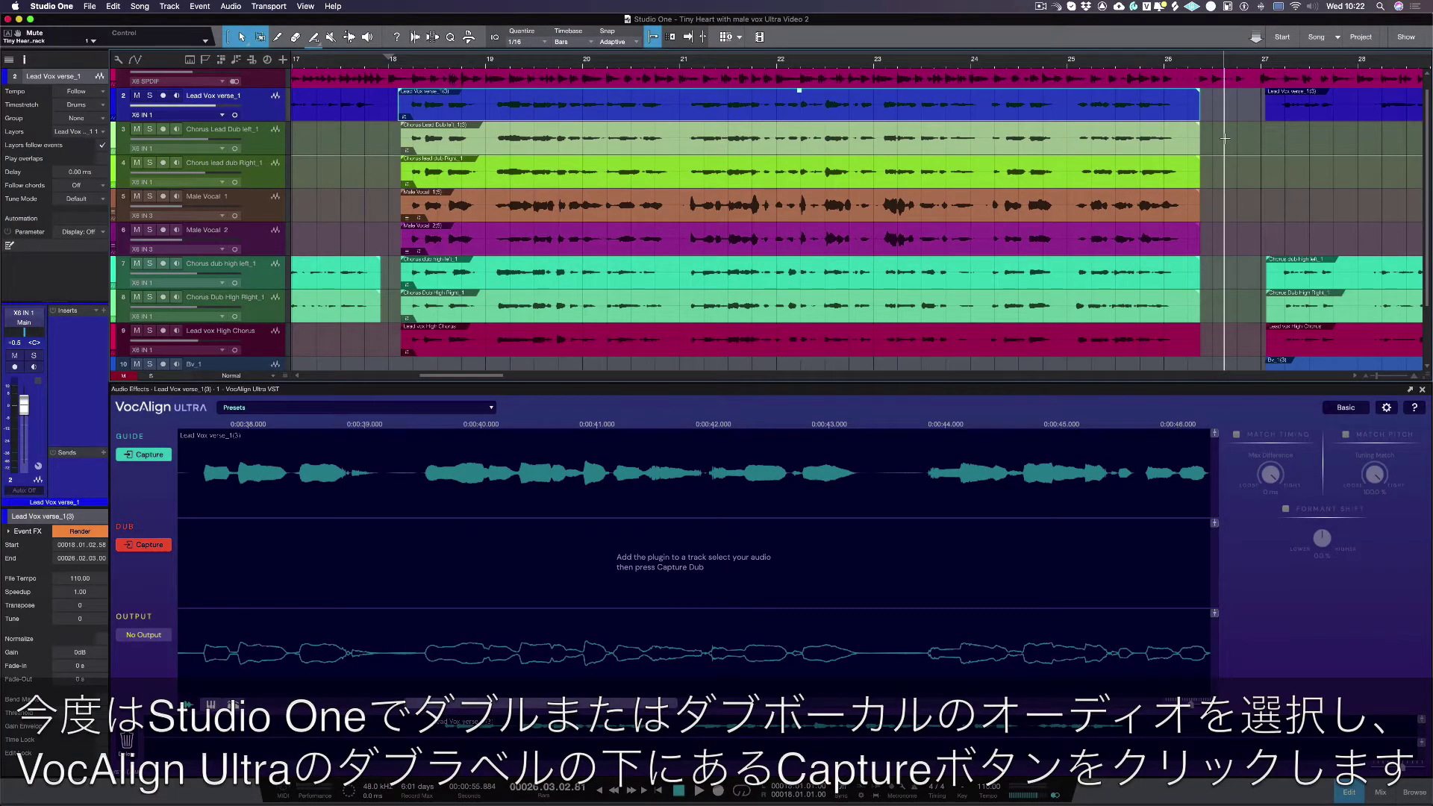
{"action": "left_click_drag", "start_coordinate": [1212, 149], "coordinate": [1145, 332]}
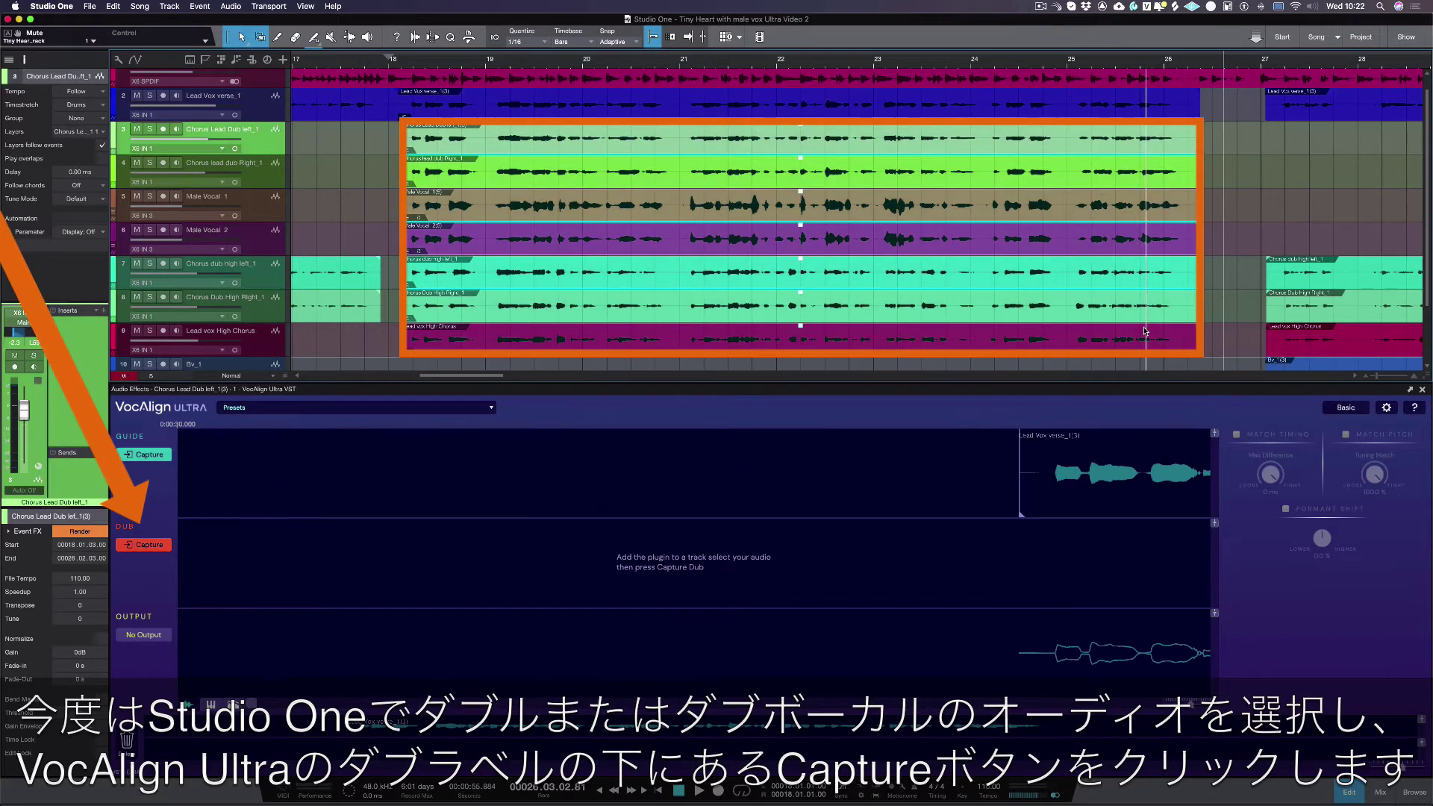
{"action": "left_click", "coordinate": [952, 163]}
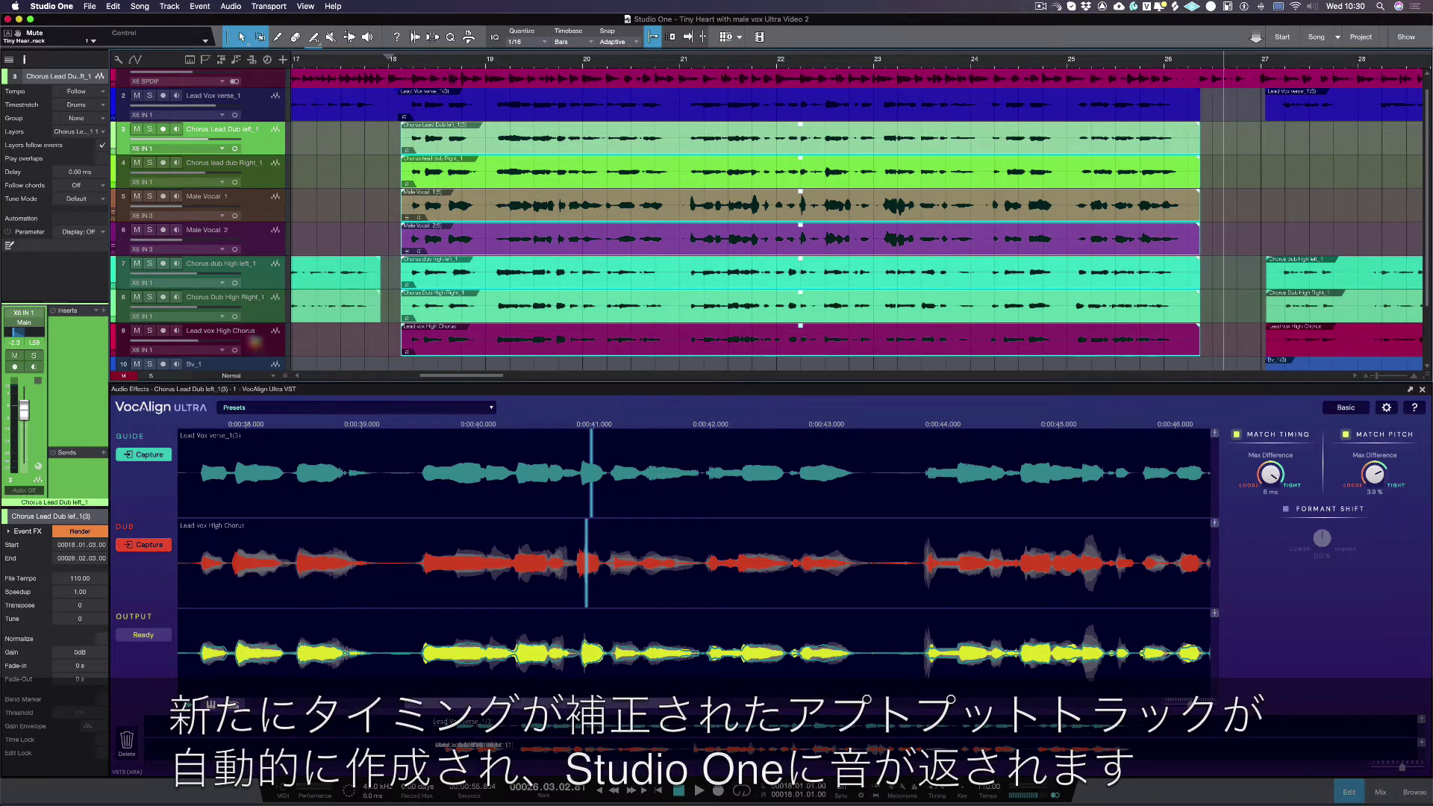
- Select the Lead vox High Chorus track to display its dub
{"action": "left_click", "coordinate": [254, 343]}
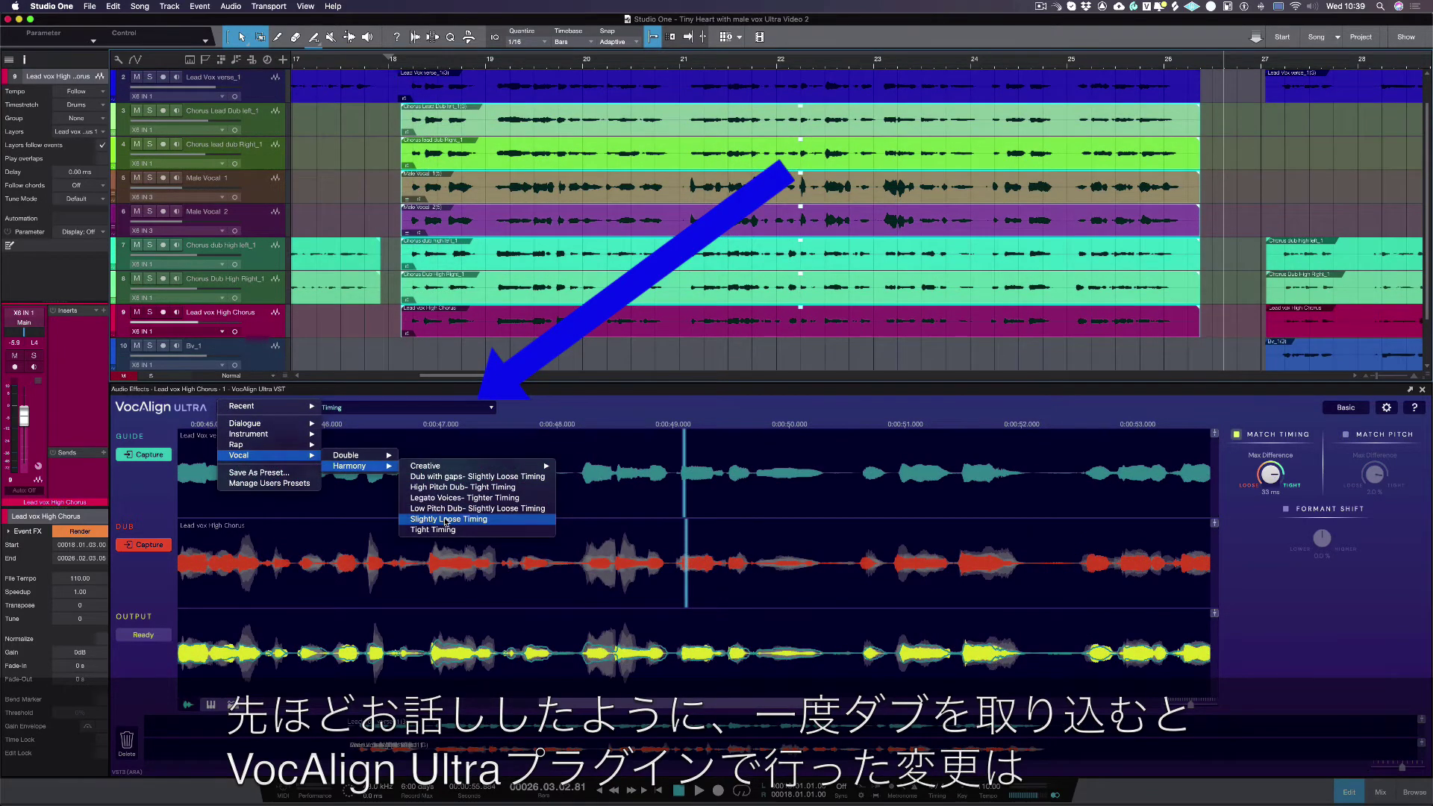
- Apply the Slightly Loose preset, audition from earlier, and set Match Timing Max Difference to 33 ms
{"action": "left_click", "coordinate": [447, 521]}
{"action": "left_click", "coordinate": [461, 500]}
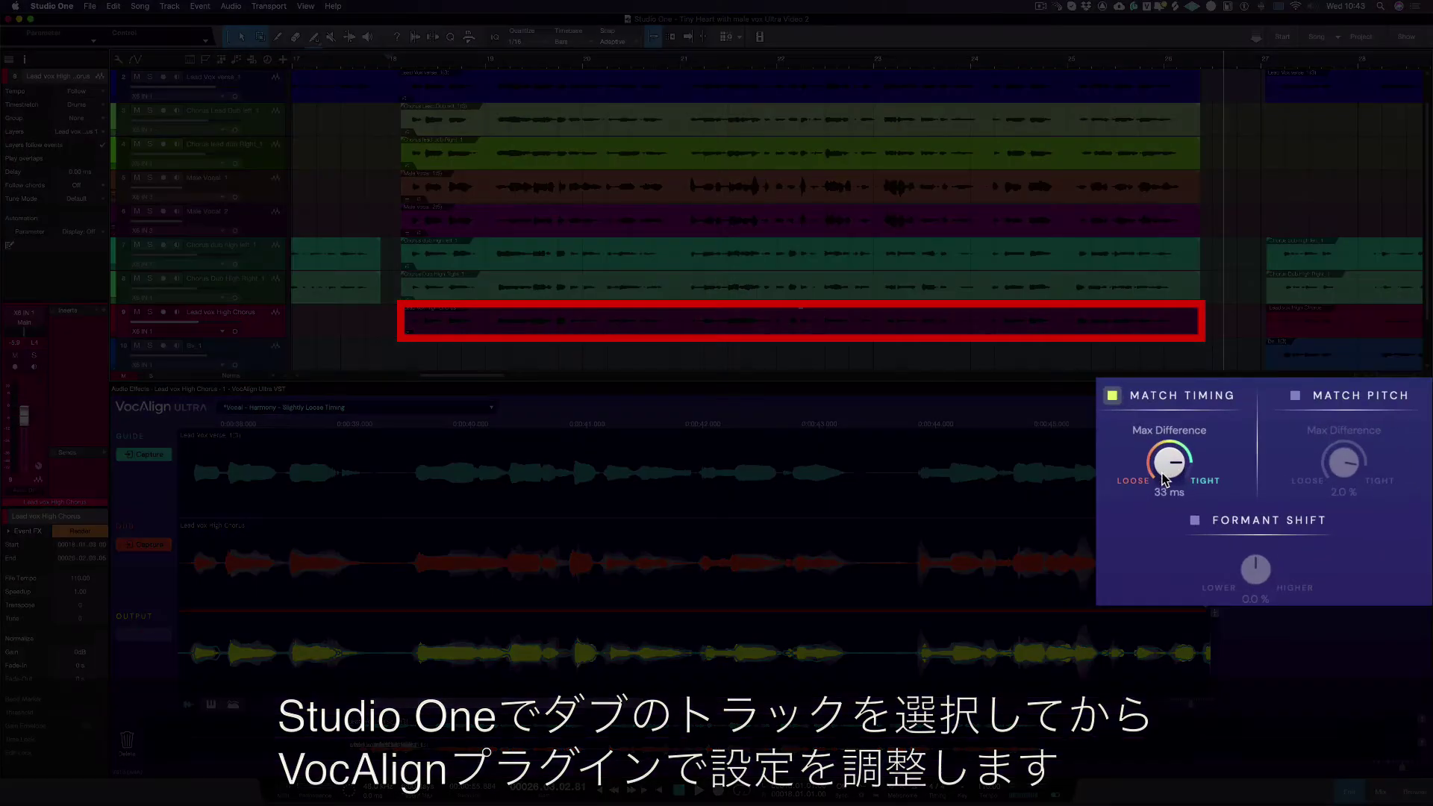
{"action": "left_click_drag", "start_coordinate": [1216, 470], "coordinate": [1209, 487]}
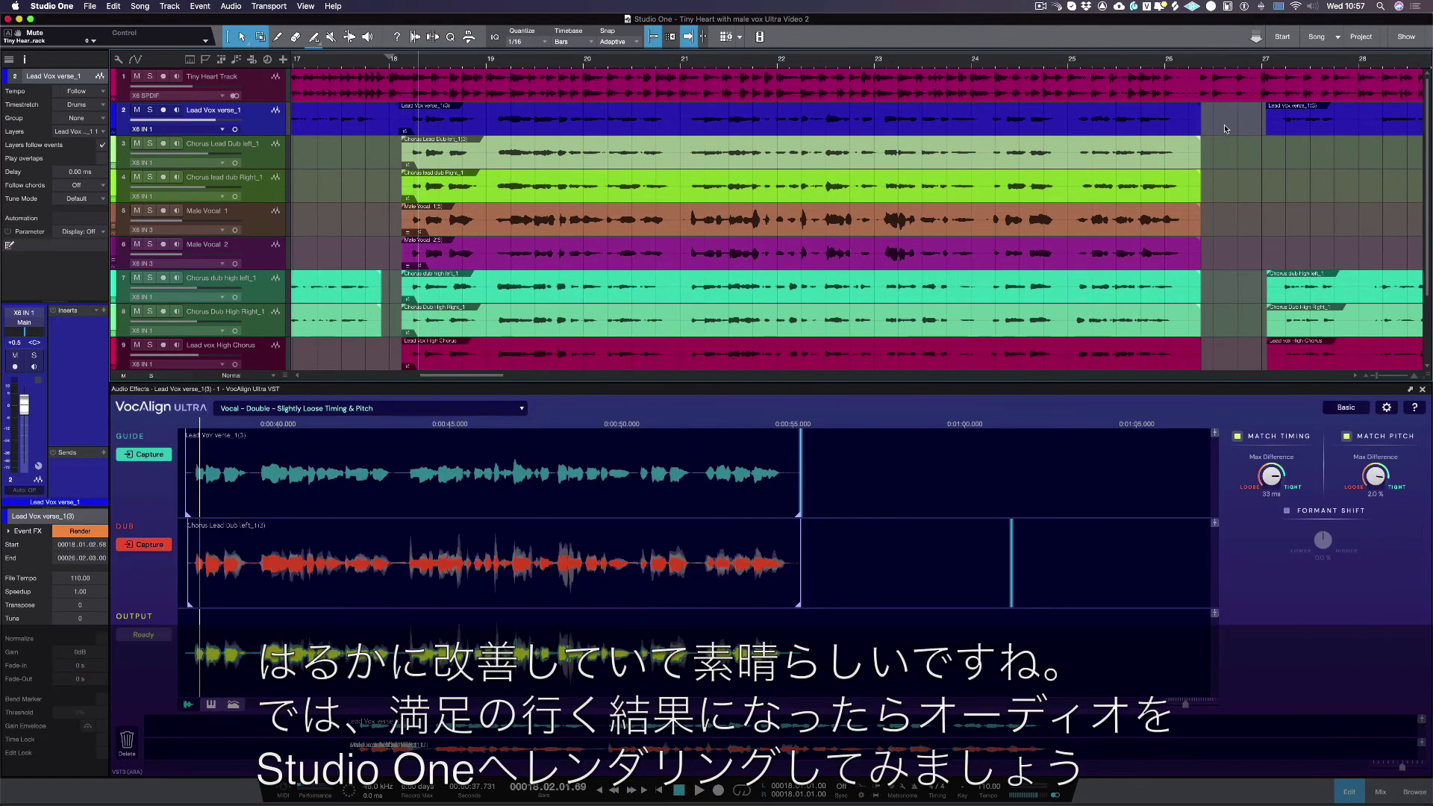
- Range-select the vocal events on tracks 2–9 and apply Event > Bounce Selection
{"action": "left_click_drag", "start_coordinate": [1225, 128], "coordinate": [1159, 339]}
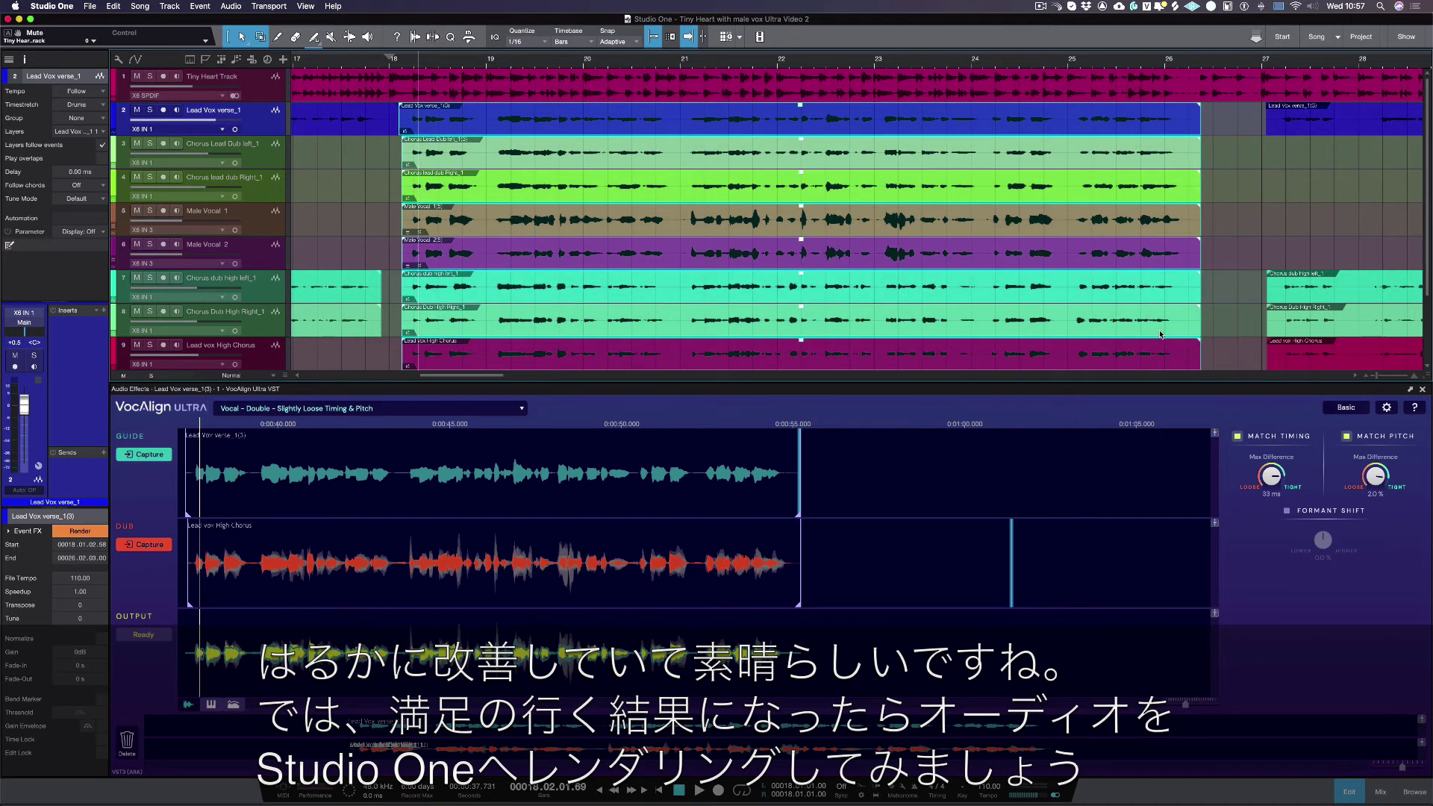
{"action": "left_click", "coordinate": [200, 7]}
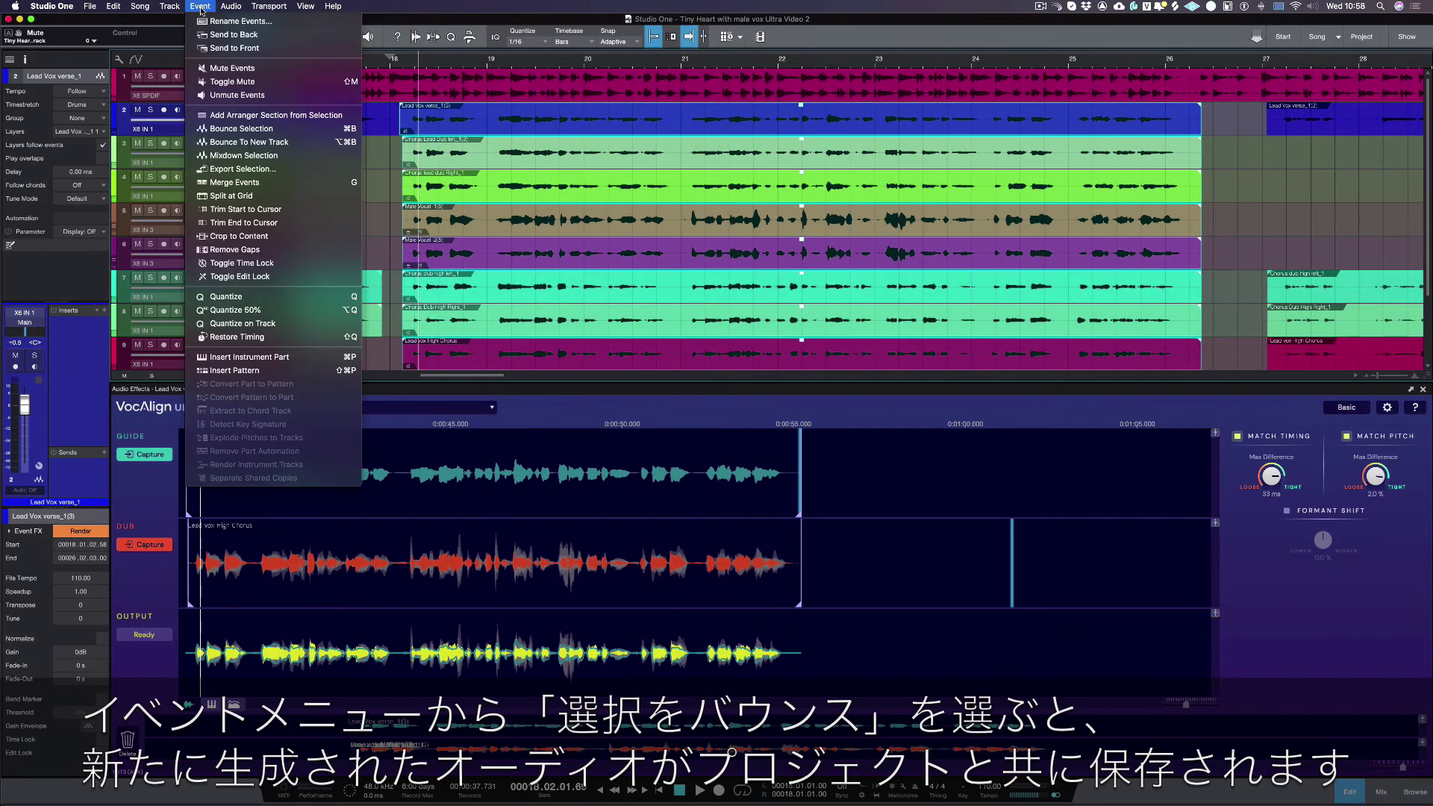
{"action": "left_click", "coordinate": [216, 130]}
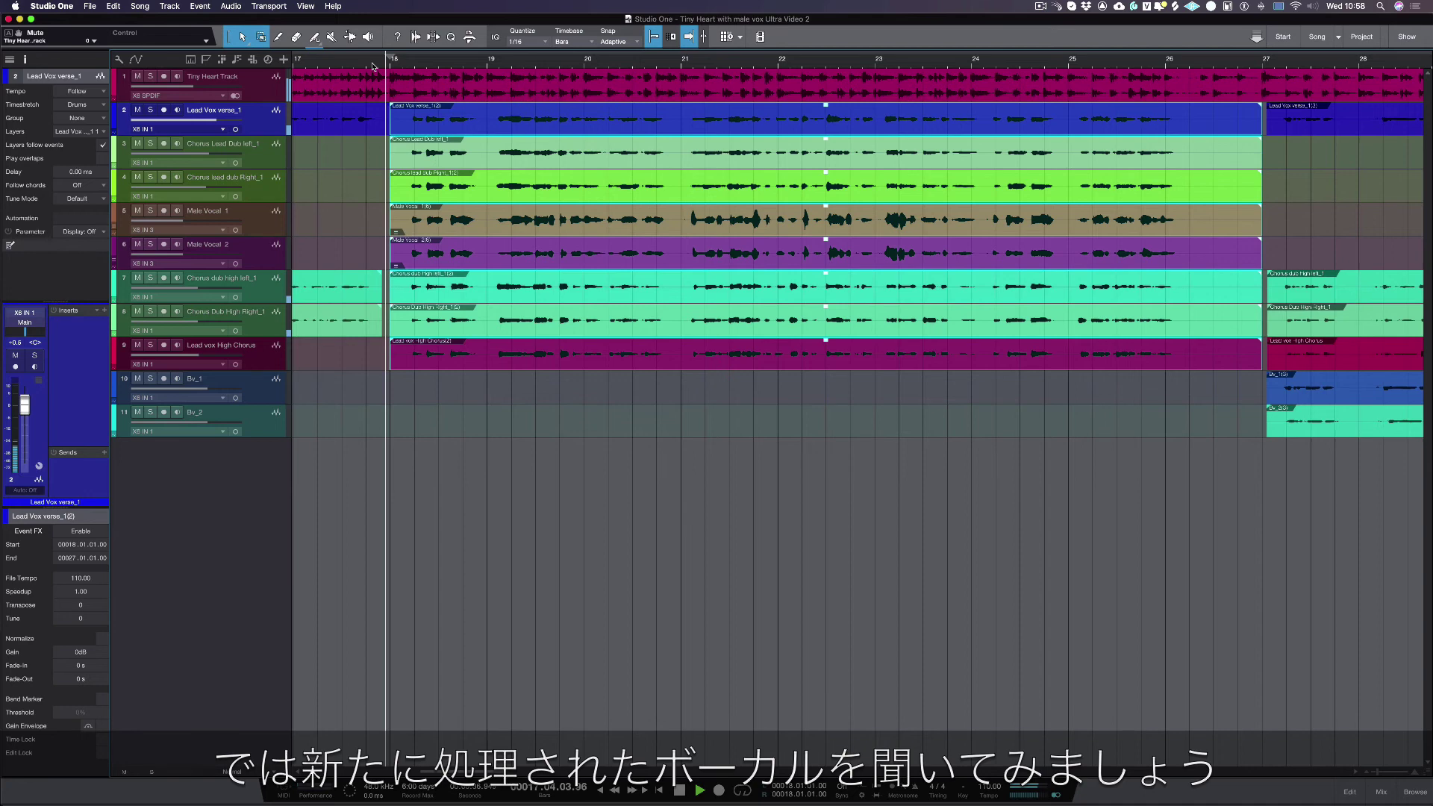
{"action": "key", "text": "space"}
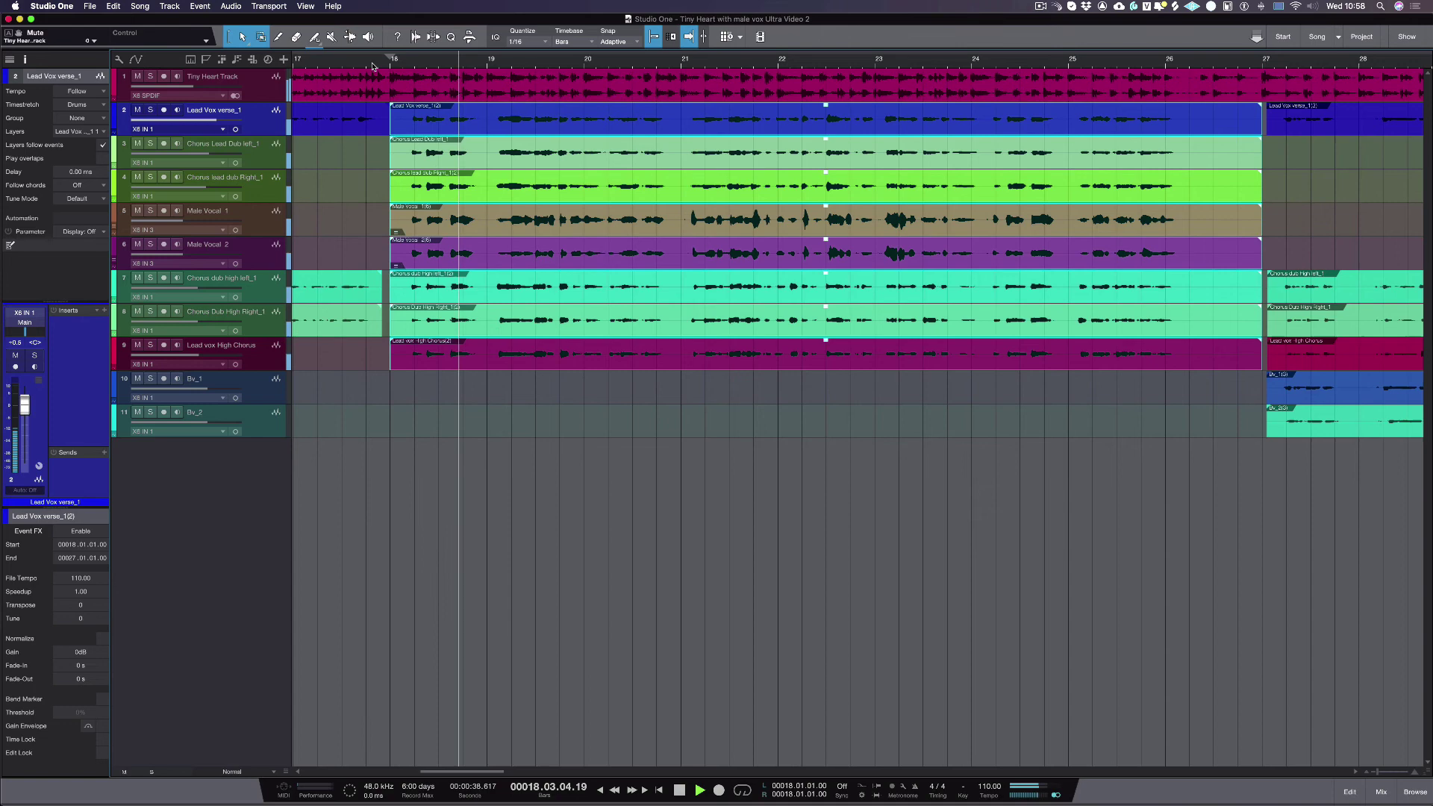